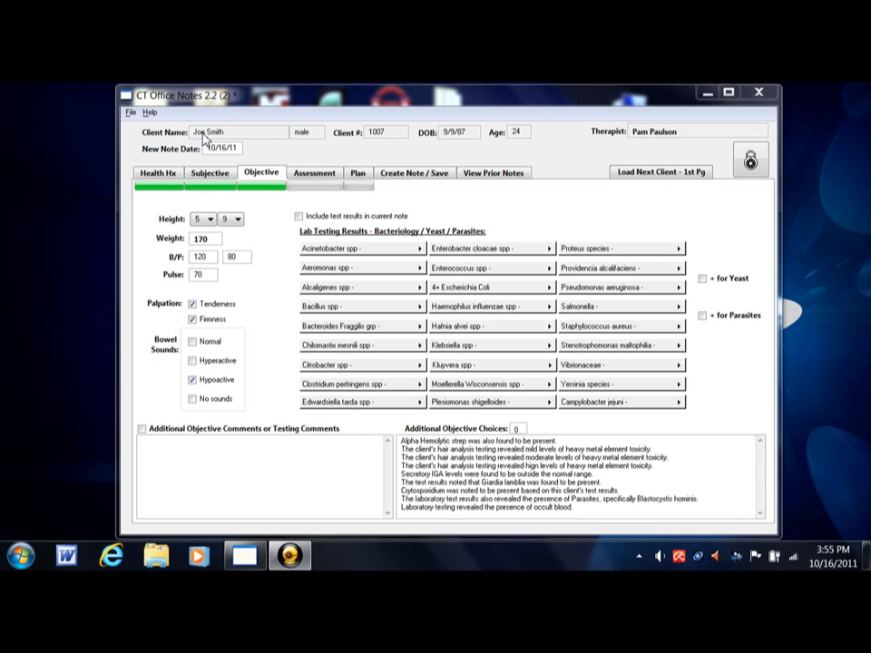
- Open the Assessment tab and check Client's First Visit, Currently under MD care, and Tolerated treatment well
click(309, 177)
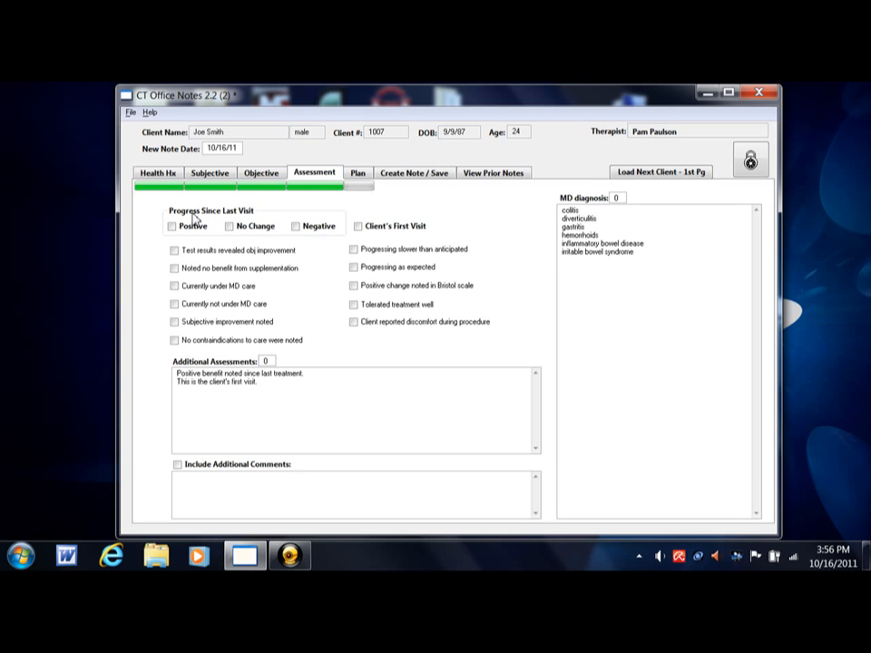
key(ctrl)
key(ctrl)
click(358, 227)
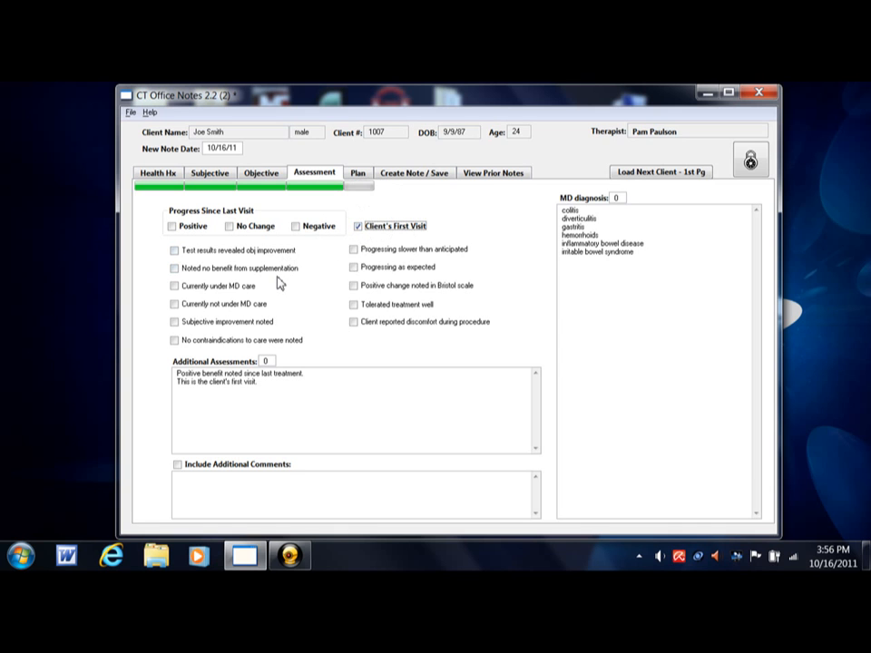
click(175, 287)
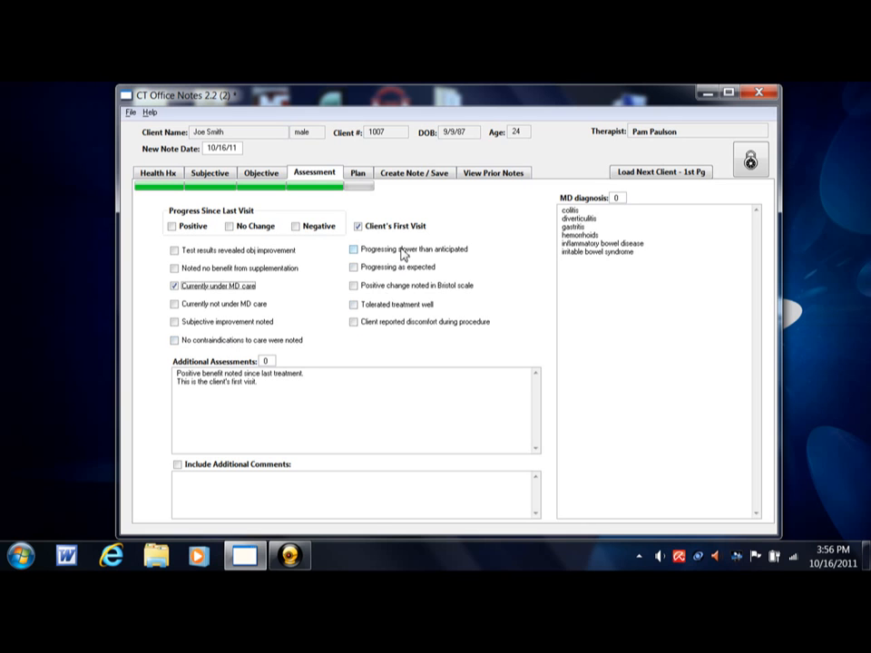
click(379, 309)
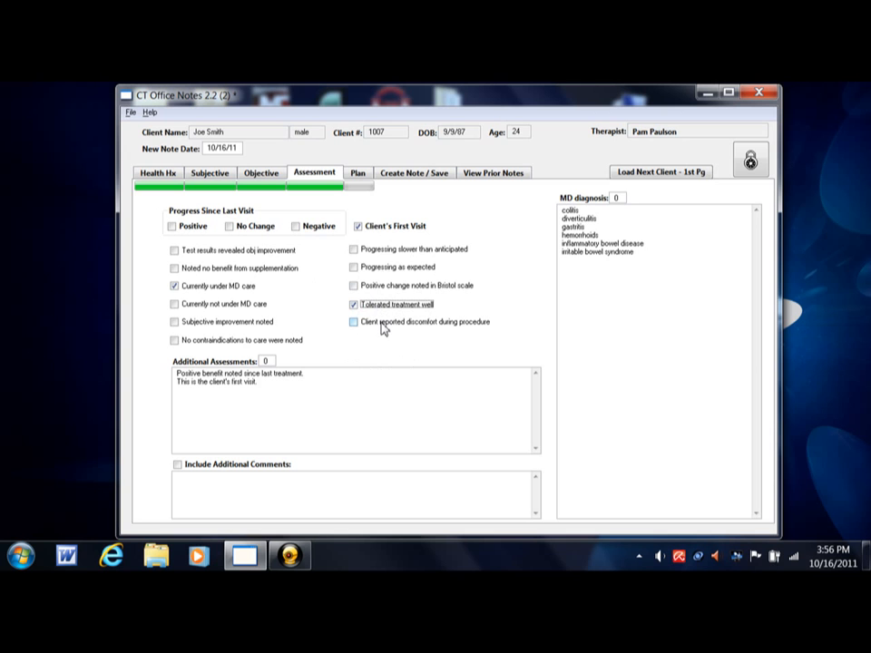
- Add the additional assessment line 'Client responding in a positive manner.' and select it for the note
click(213, 374)
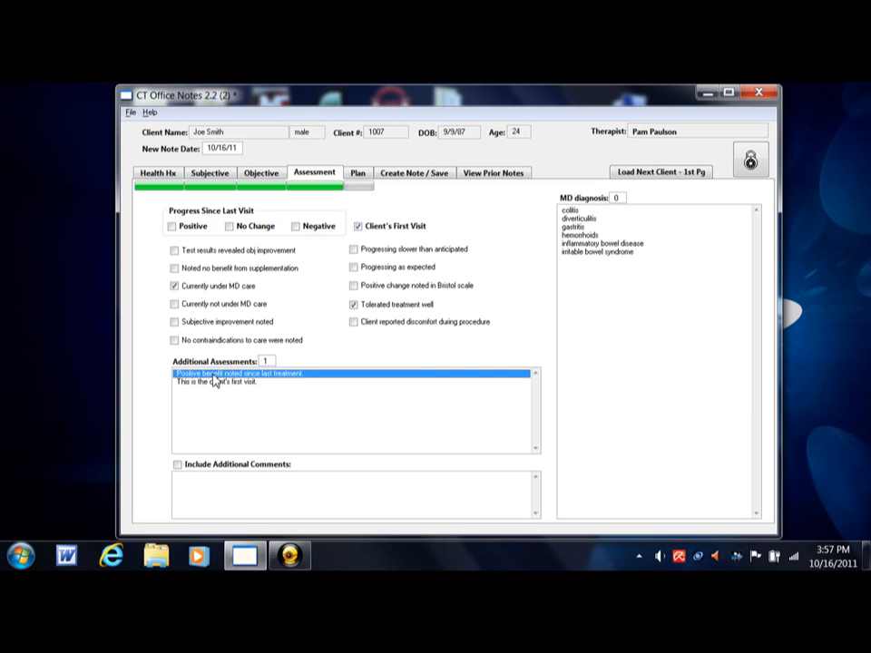
click(214, 375)
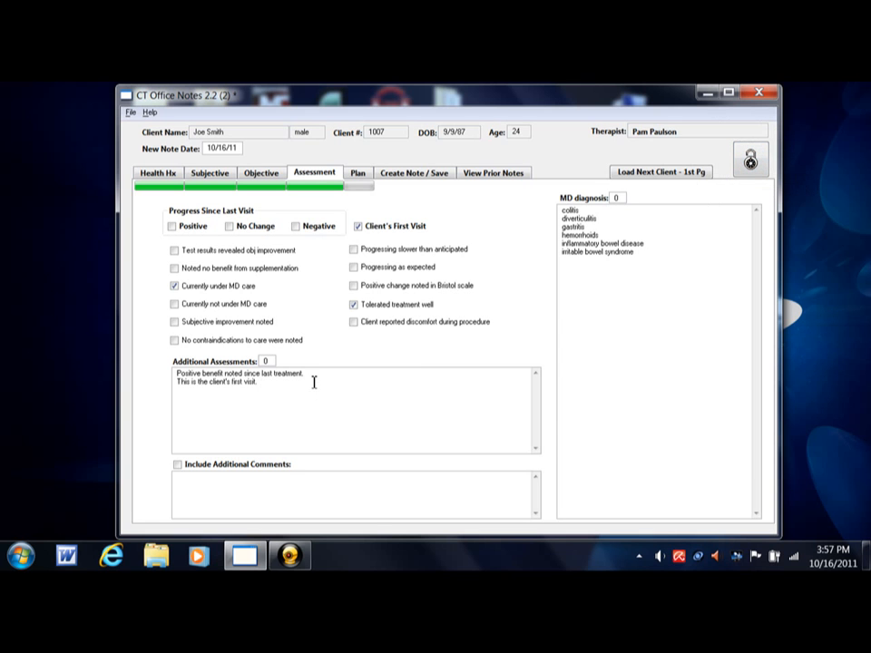
key(Return)
text(Client responding in a positive fashio)
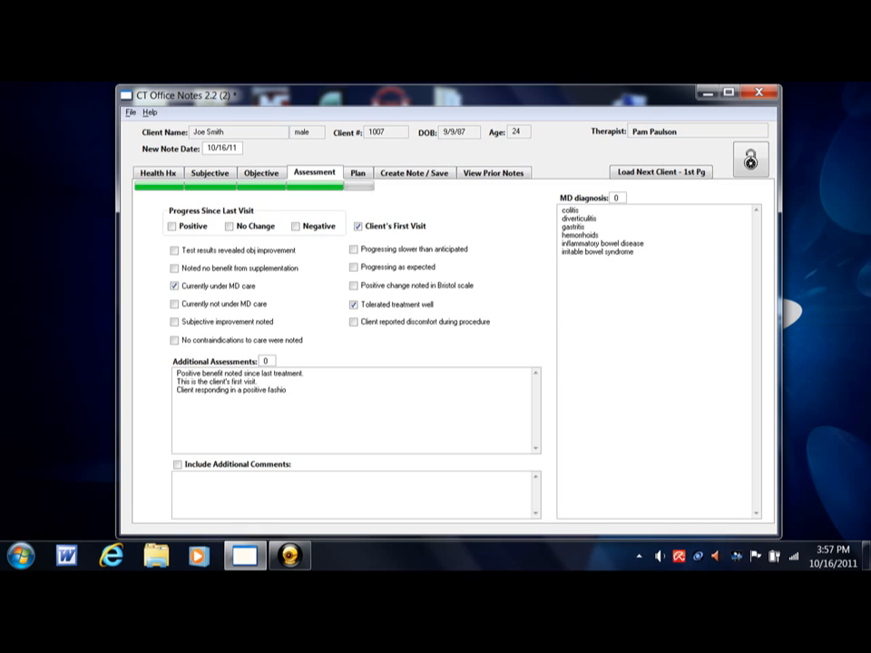
key(BackSpace)
key(BackSpace)
key(BackSpace)
key(BackSpace)
key(BackSpace)
key(BackSpace)
text(manner.)
click(236, 391)
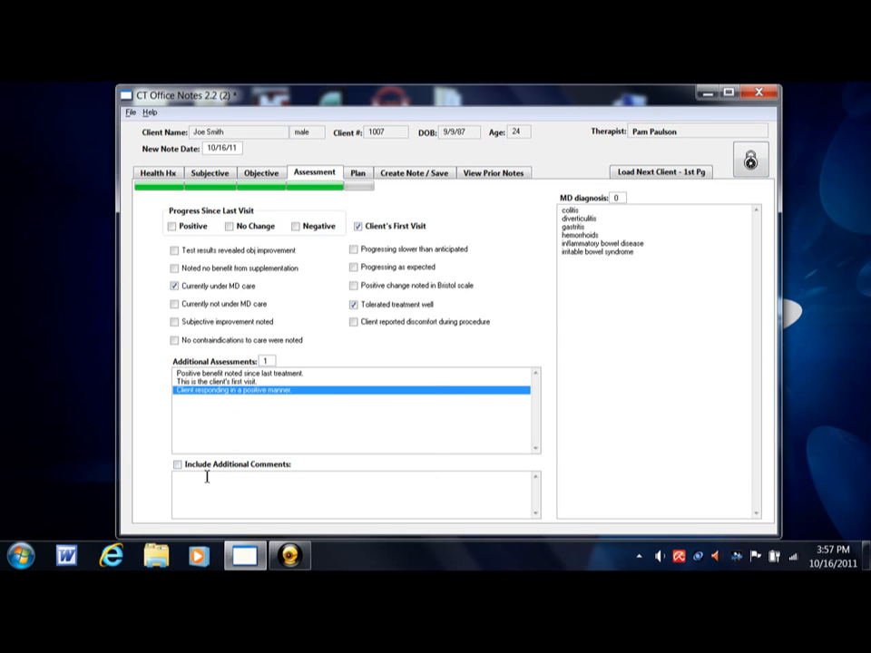
click(236, 477)
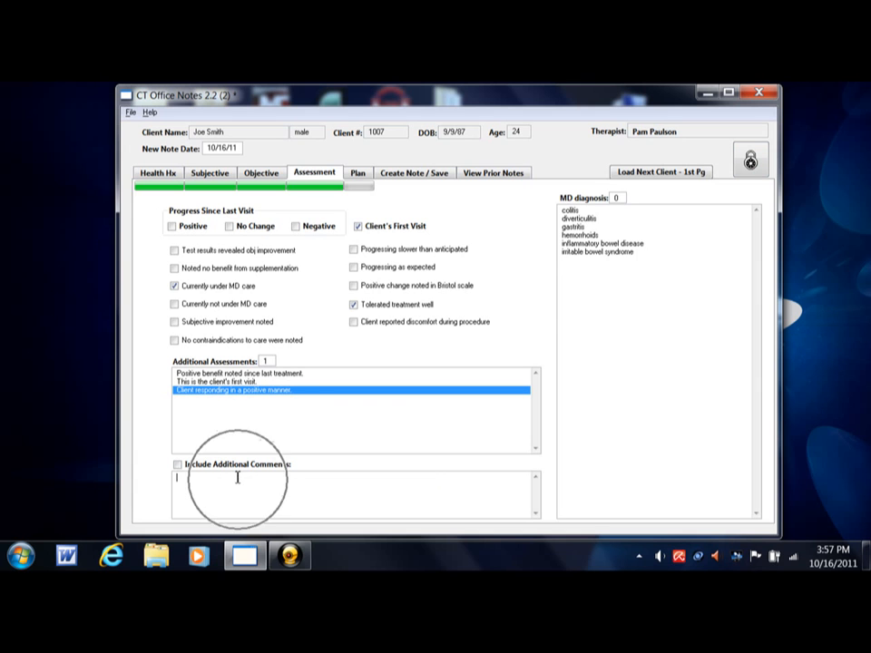
click(218, 472)
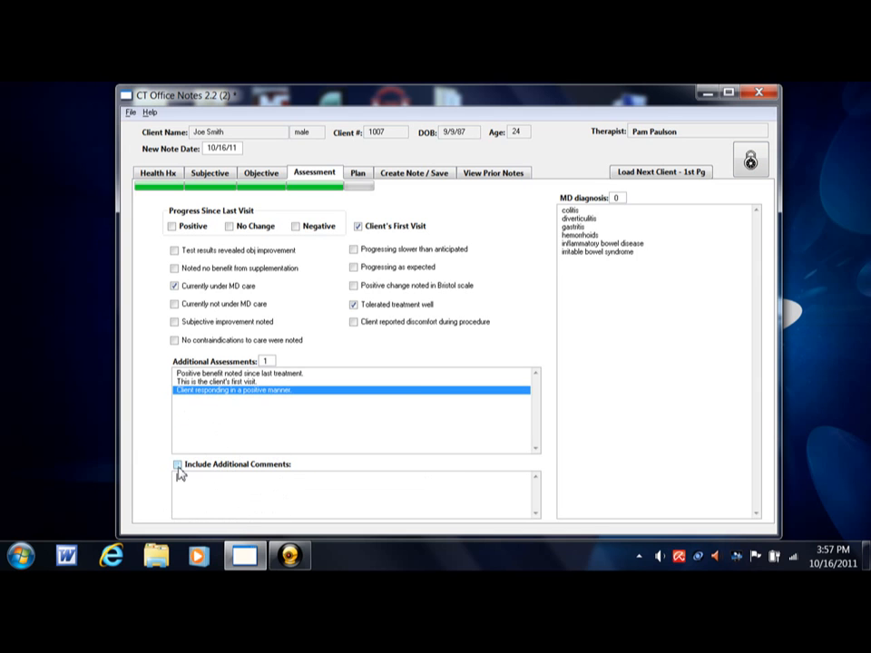
click(178, 467)
click(184, 481)
click(178, 466)
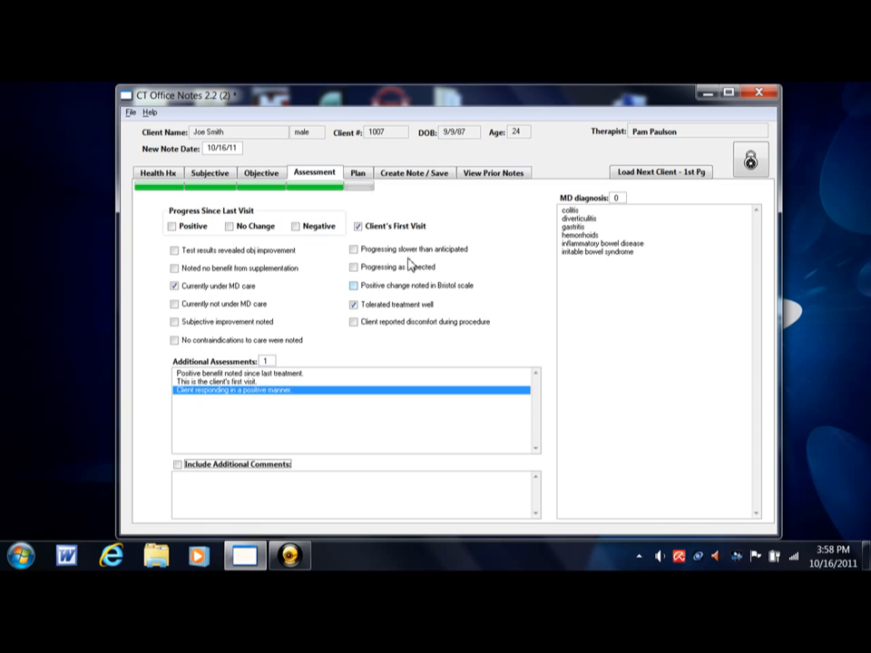
- Select gastritis as the MD diagnosis
click(573, 227)
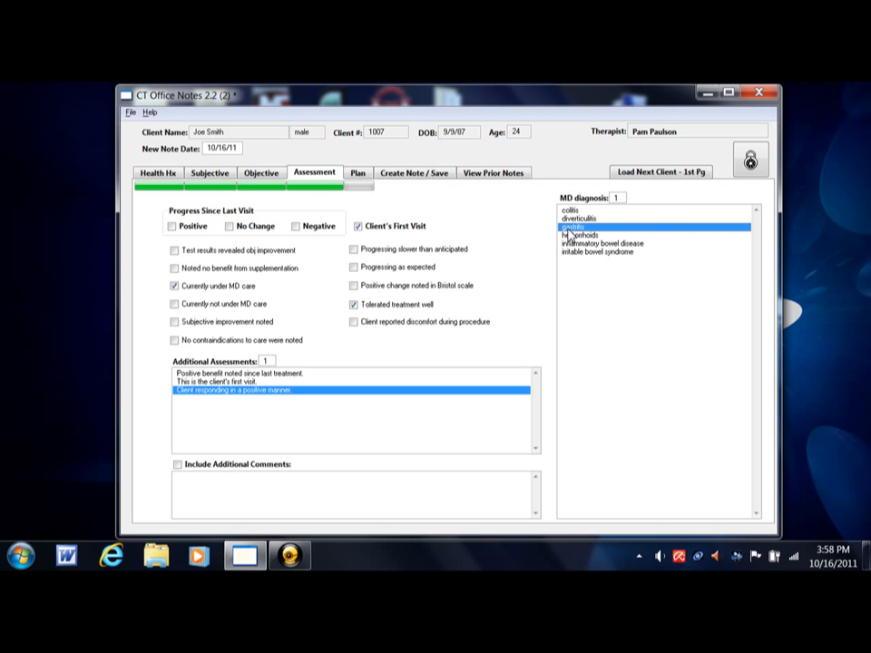
click(567, 231)
click(560, 224)
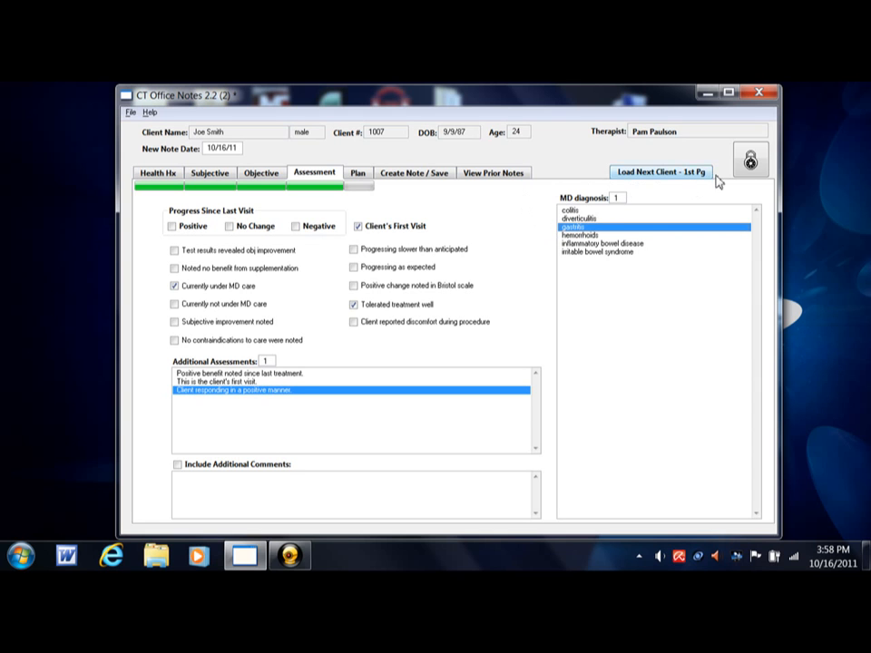
- Try to move on to the Plan tab, dismiss the prompt, and lock the assessment page with the padlock
click(749, 161)
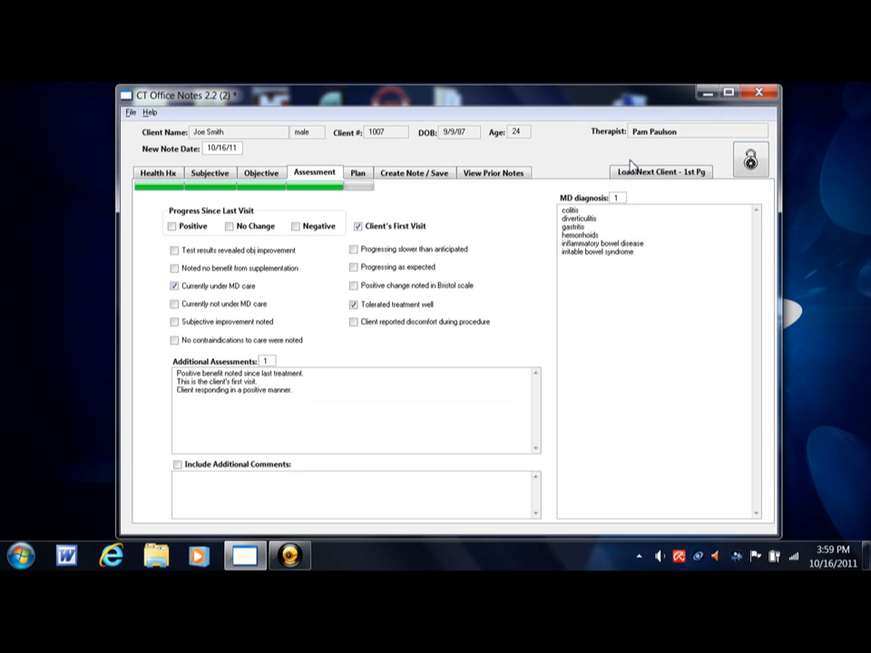
click(361, 176)
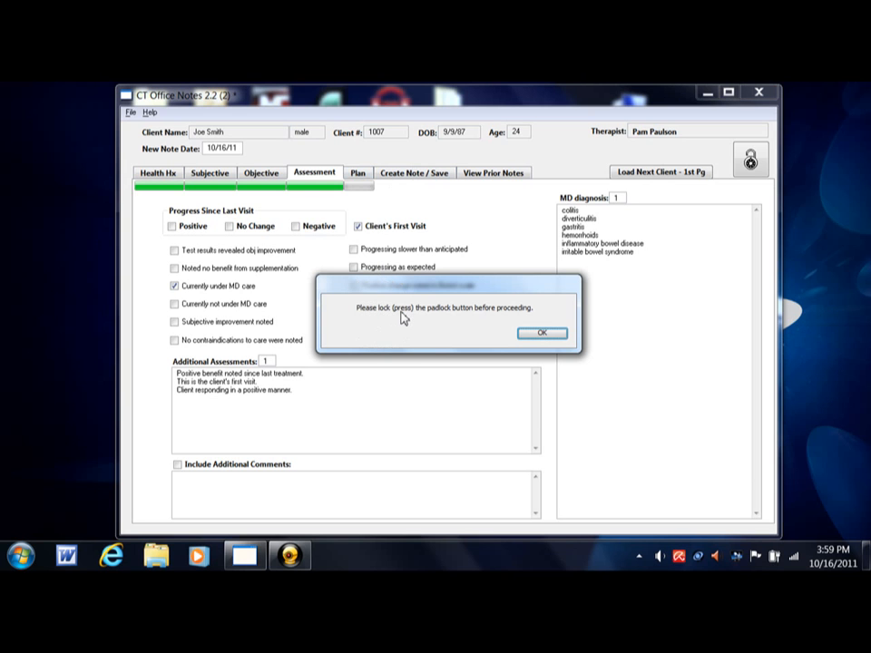
click(538, 336)
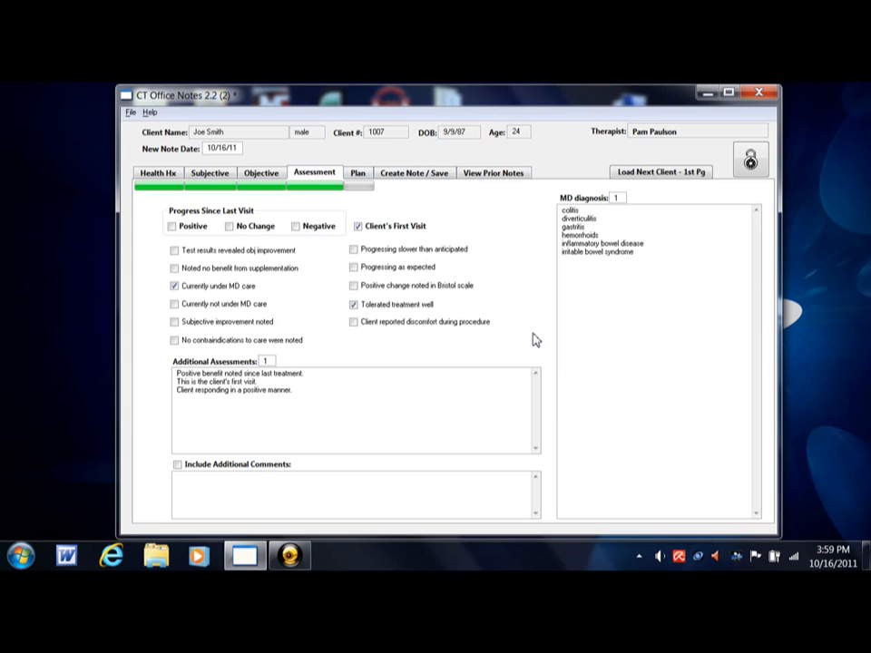
click(749, 162)
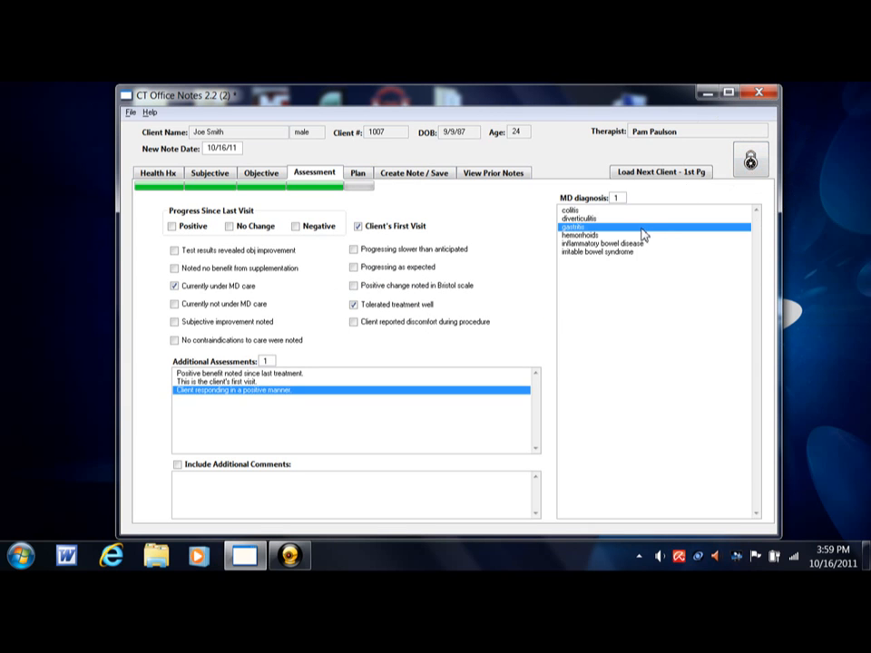
click(428, 393)
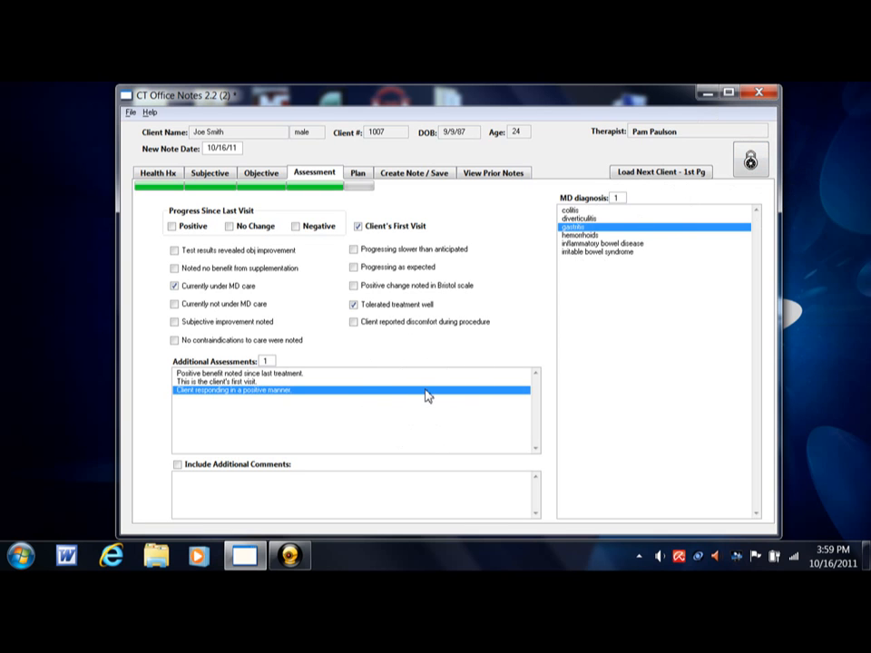